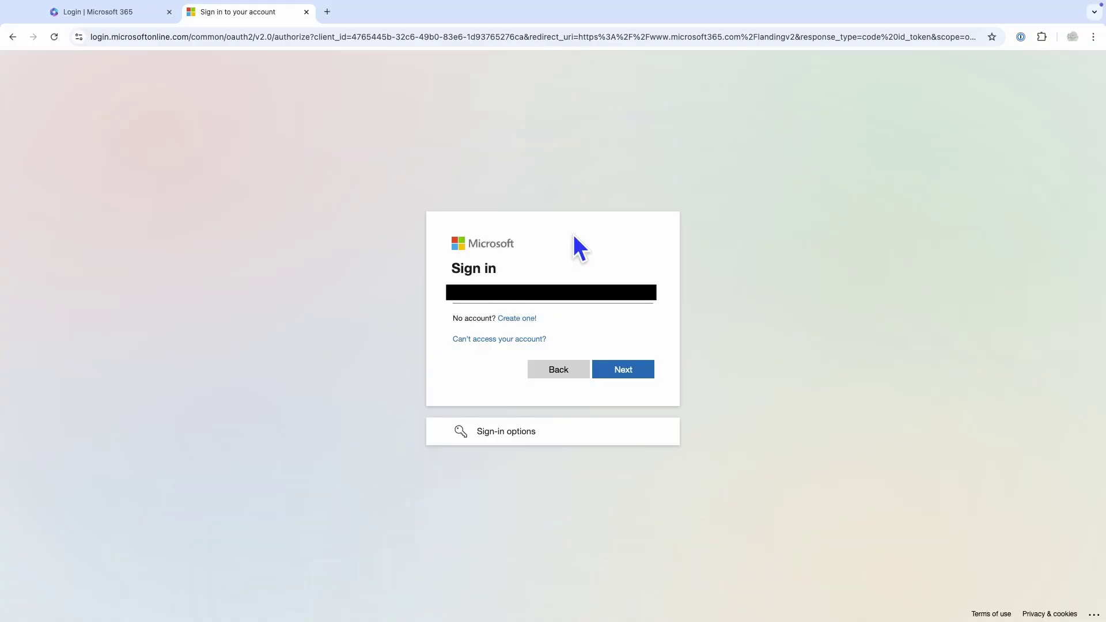
# Sign in with the work e-mail and password, answering No to staying signed in
pyautogui.click(620, 368)
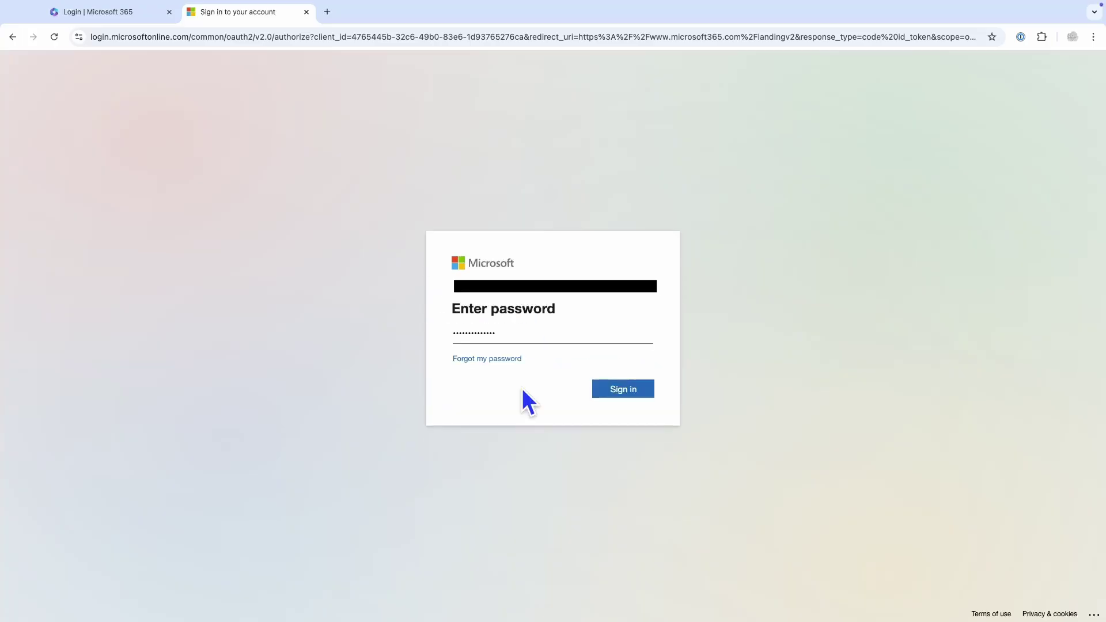
pyautogui.click(627, 397)
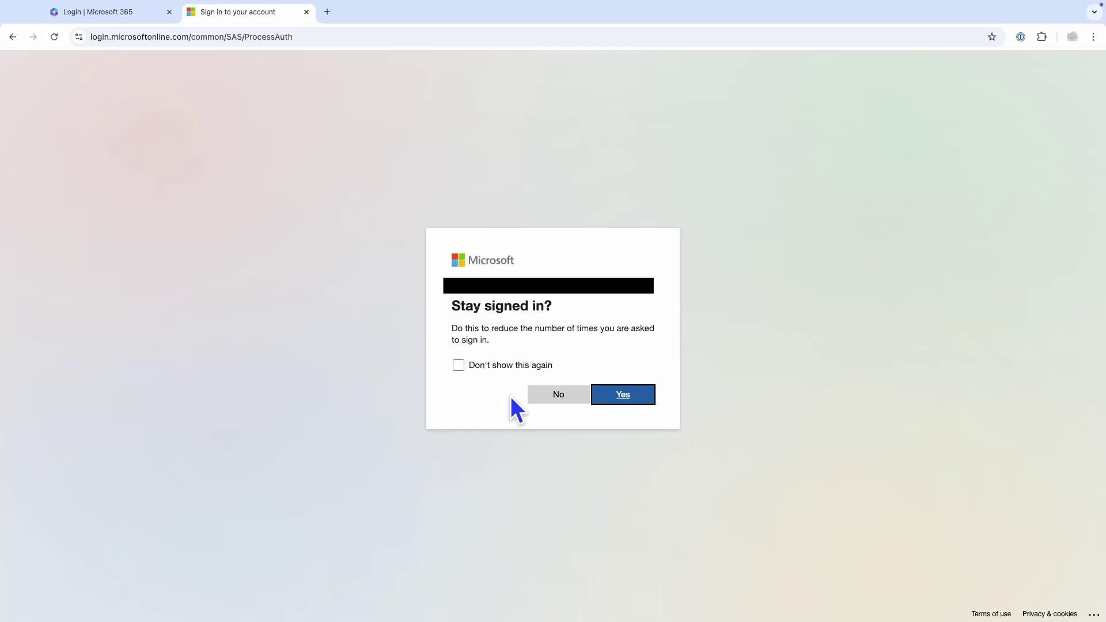
pyautogui.click(558, 395)
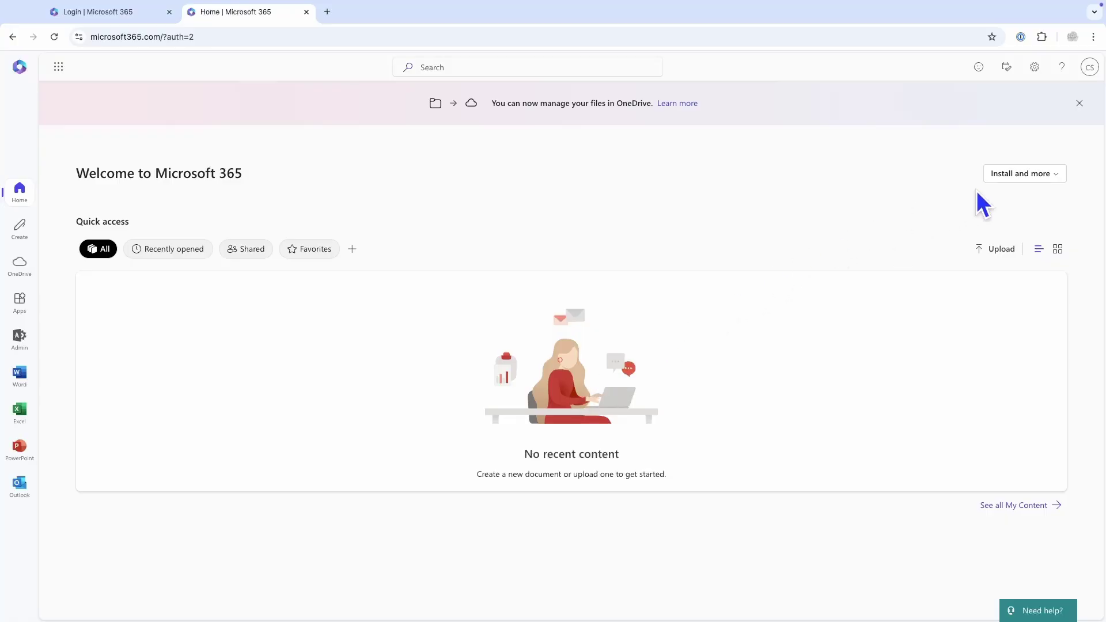
# Go to Install Microsoft 365 apps, then Apps & devices, and expand the DEVICES list
pyautogui.click(1009, 175)
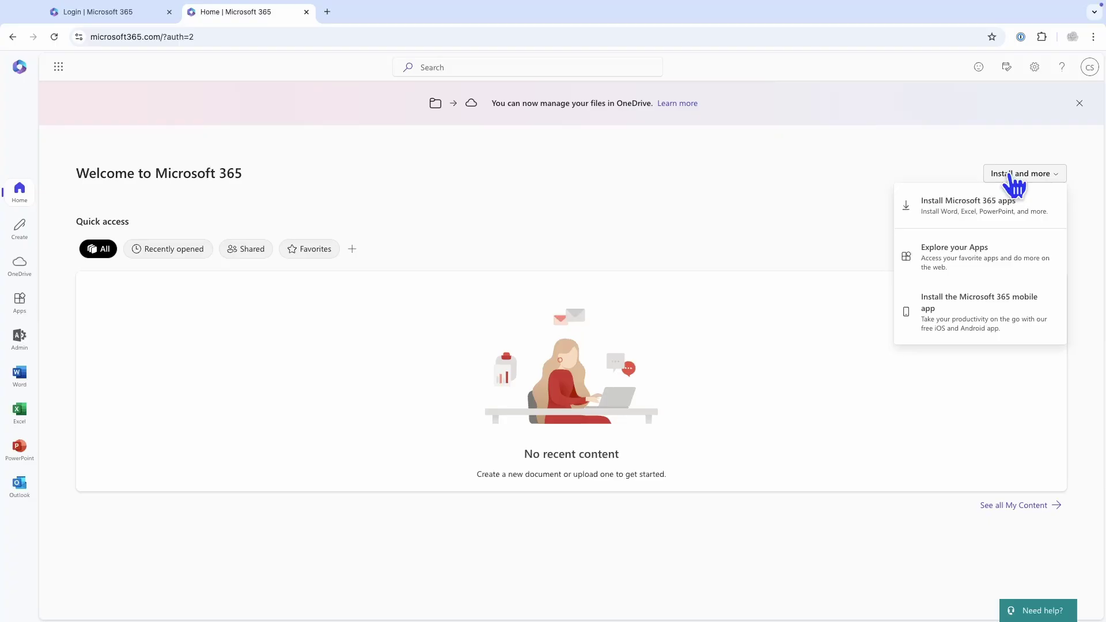
pyautogui.click(1035, 212)
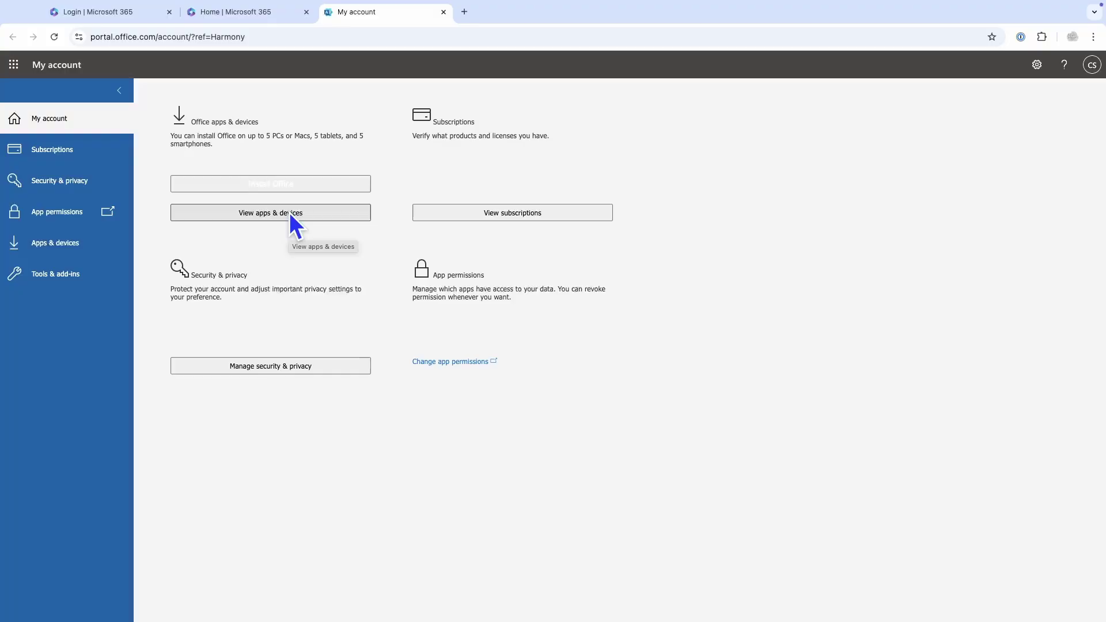
pyautogui.click(289, 212)
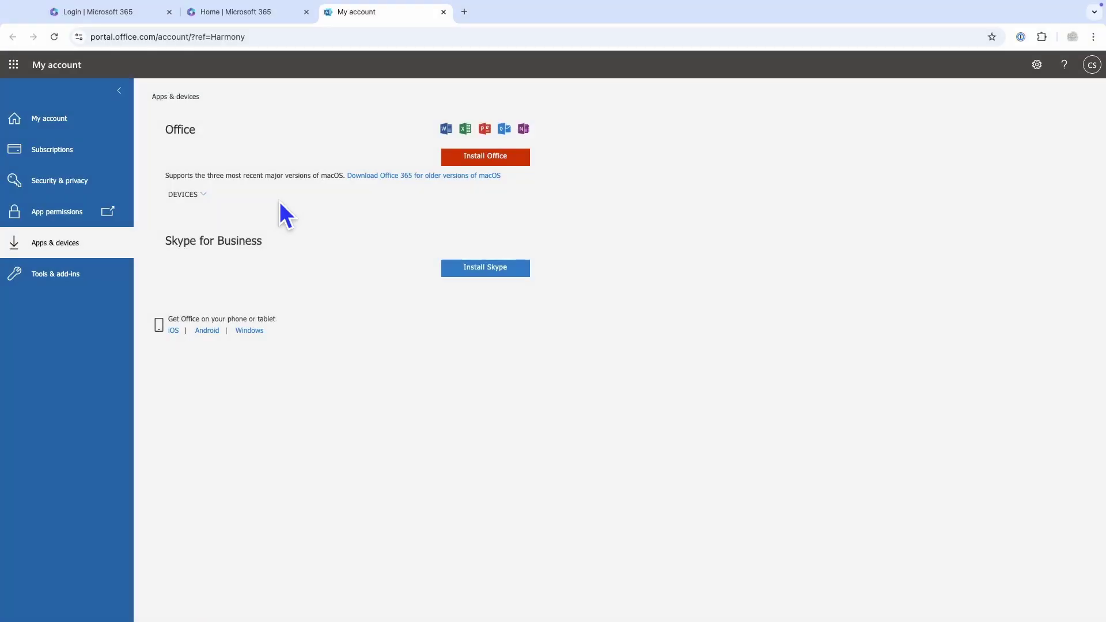
pyautogui.click(469, 161)
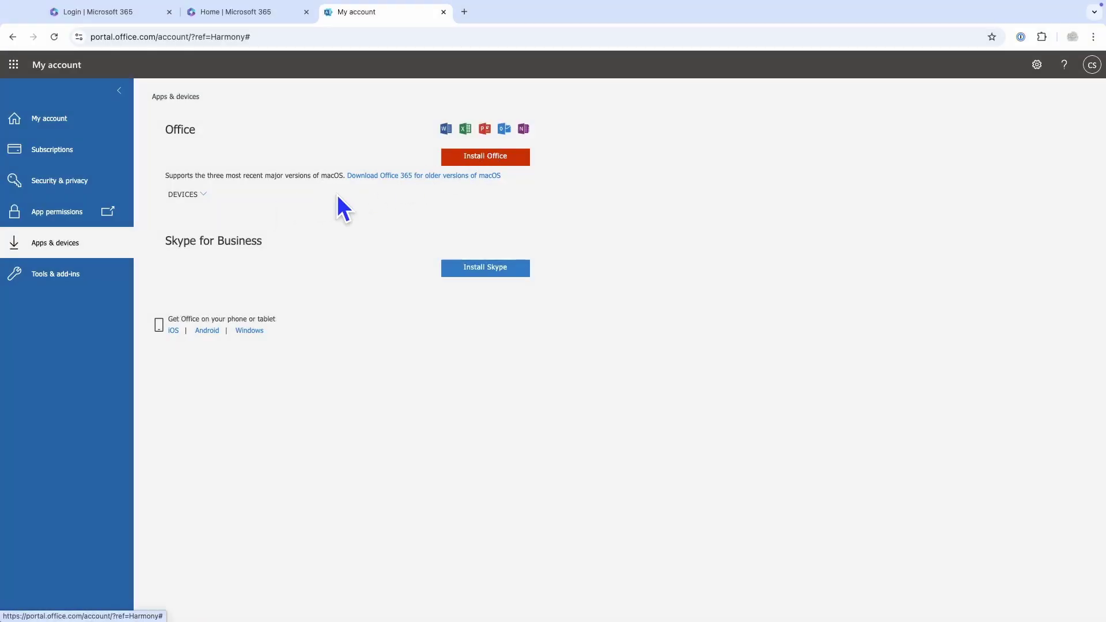
pyautogui.click(202, 194)
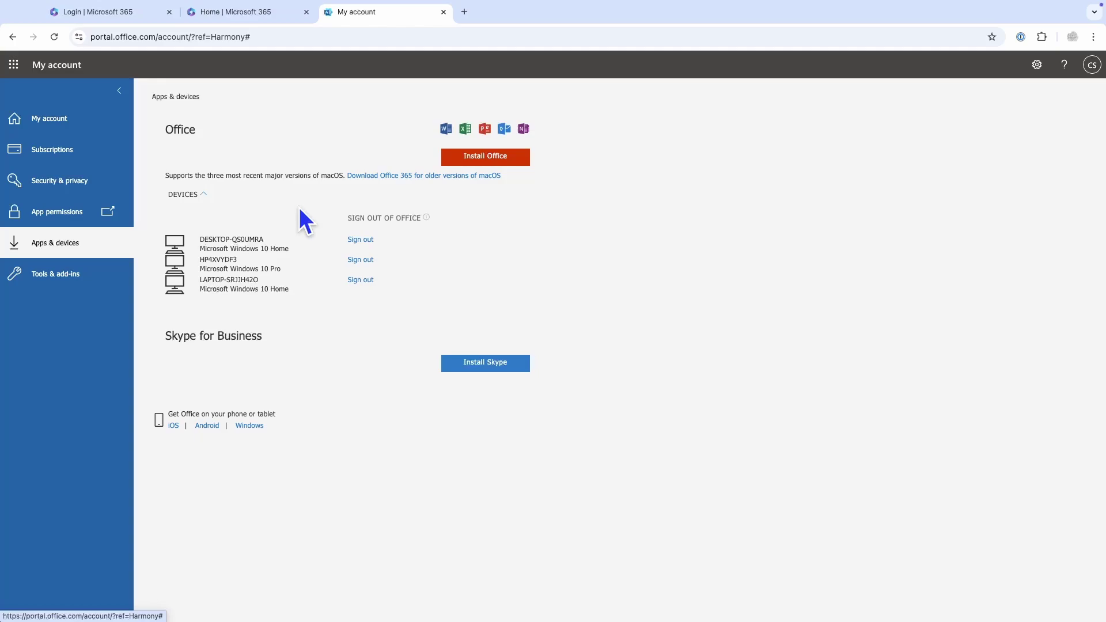
# Download the 2.7 GB Office for Mac installer and open it from Chrome's downloads
pyautogui.click(484, 167)
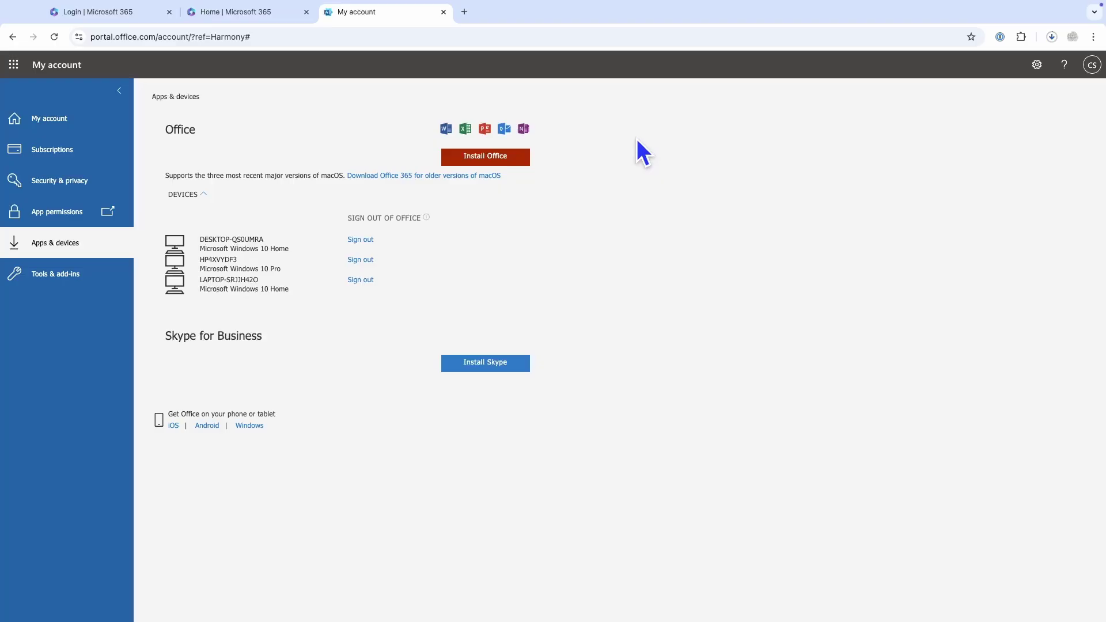
pyautogui.click(1050, 38)
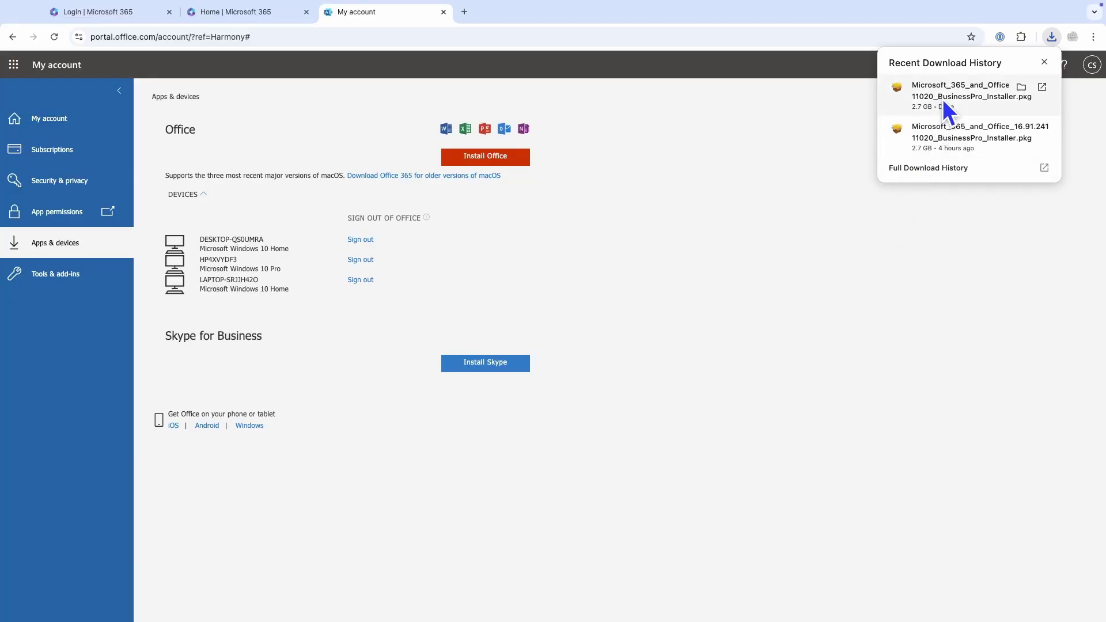
pyautogui.click(942, 99)
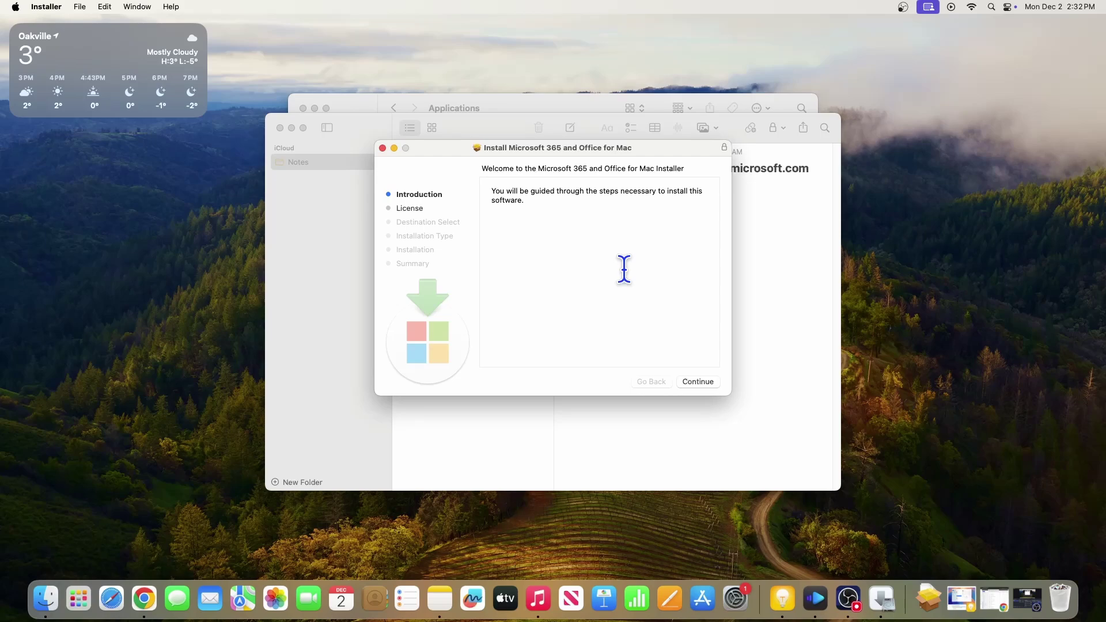
# Continue past the introduction, read through the license, and agree to its terms
pyautogui.click(691, 383)
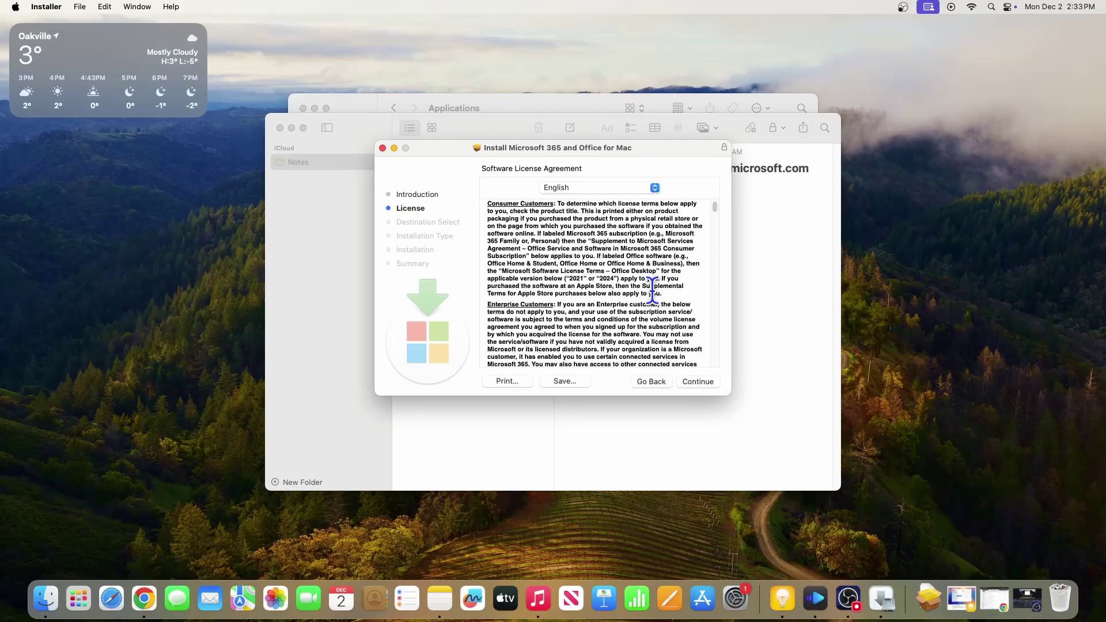
pyautogui.scroll(-15, 652, 290)
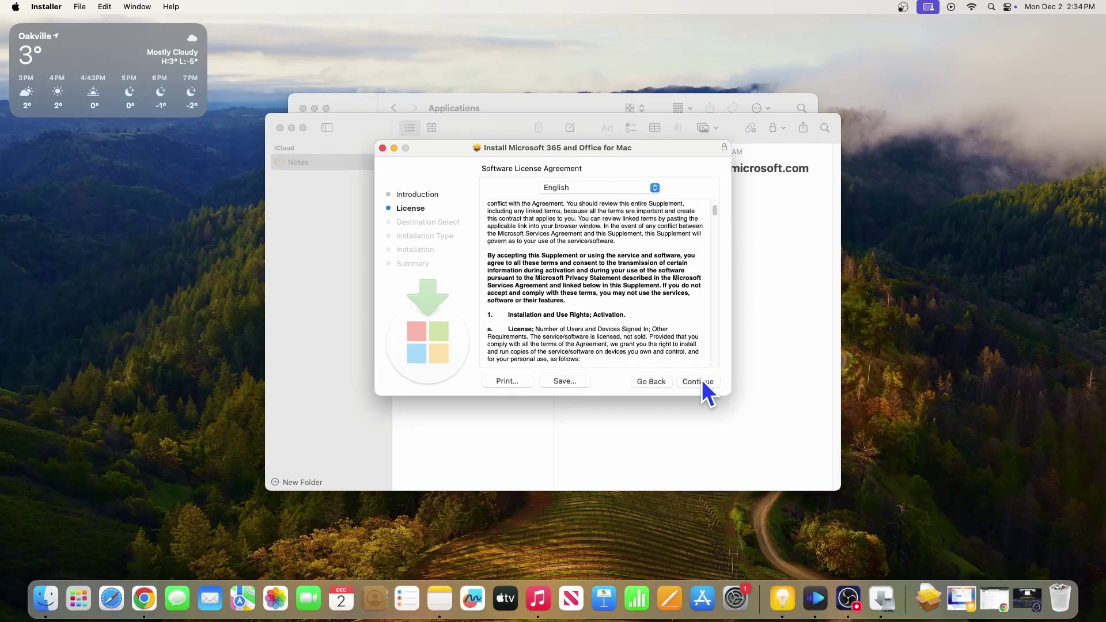
pyautogui.click(702, 380)
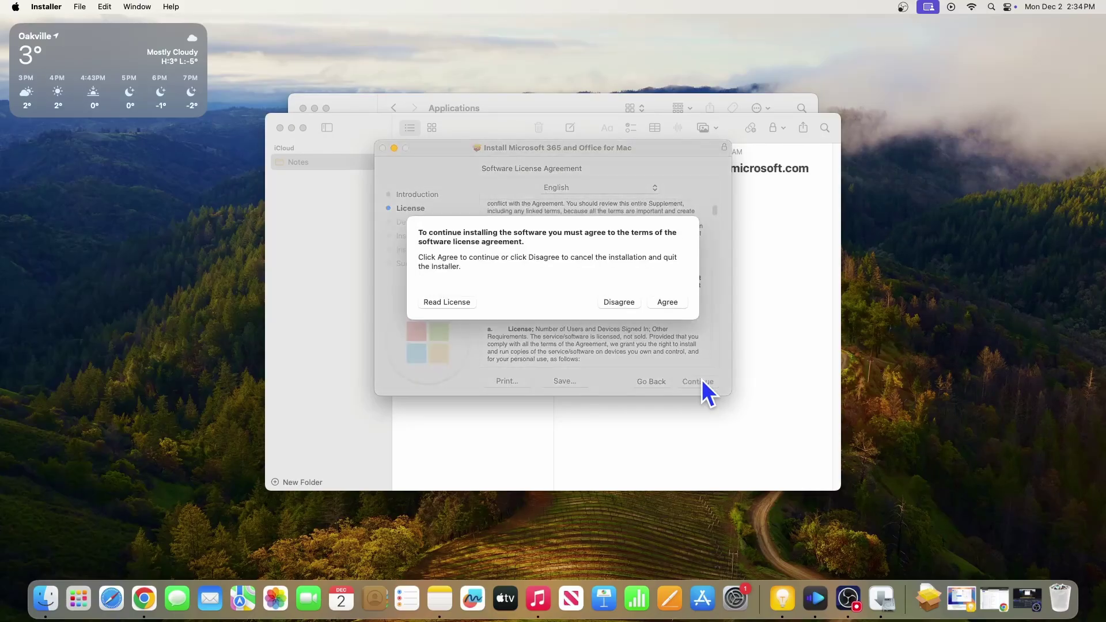
pyautogui.click(667, 303)
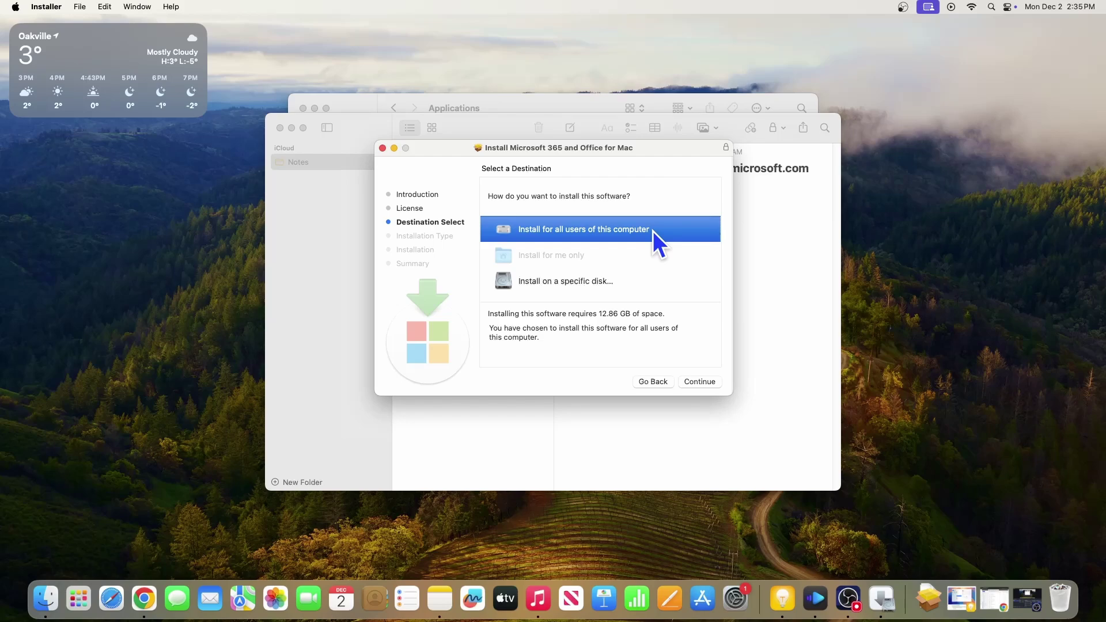
# Install Office for all users on Macintosh HD, authorising with the Mac password
pyautogui.click(704, 381)
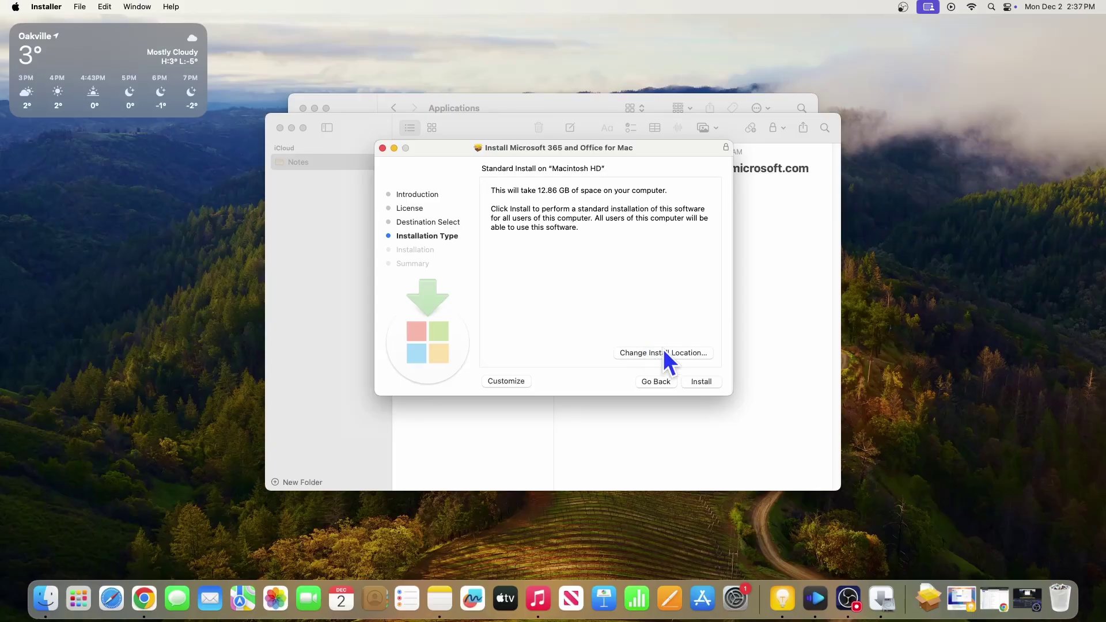
pyautogui.click(701, 382)
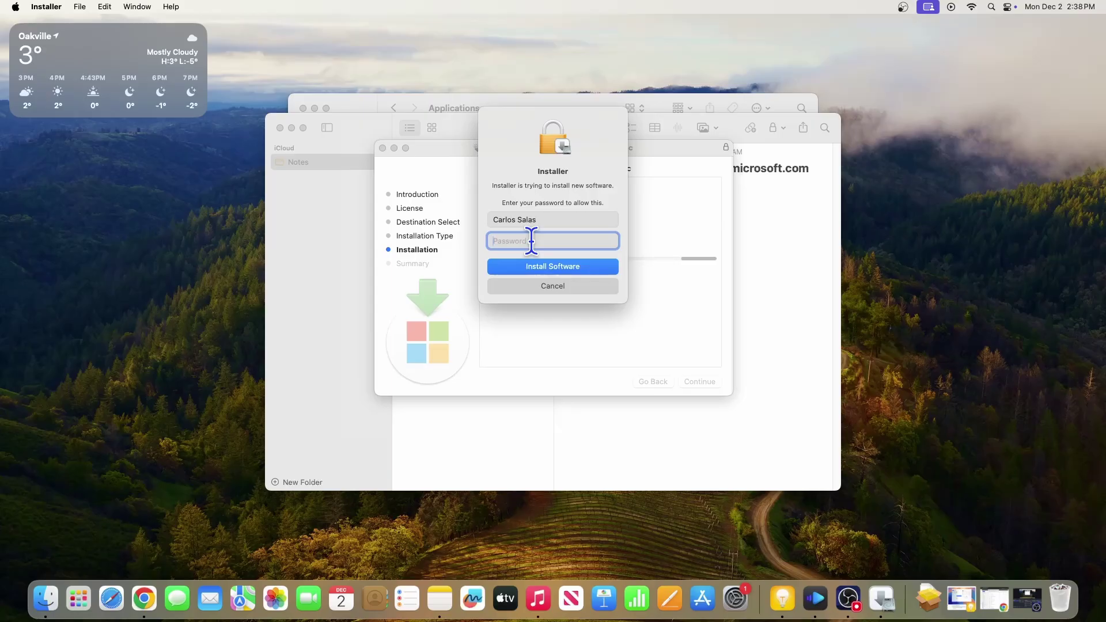
pyautogui.write('*******')
pyautogui.click(523, 266)
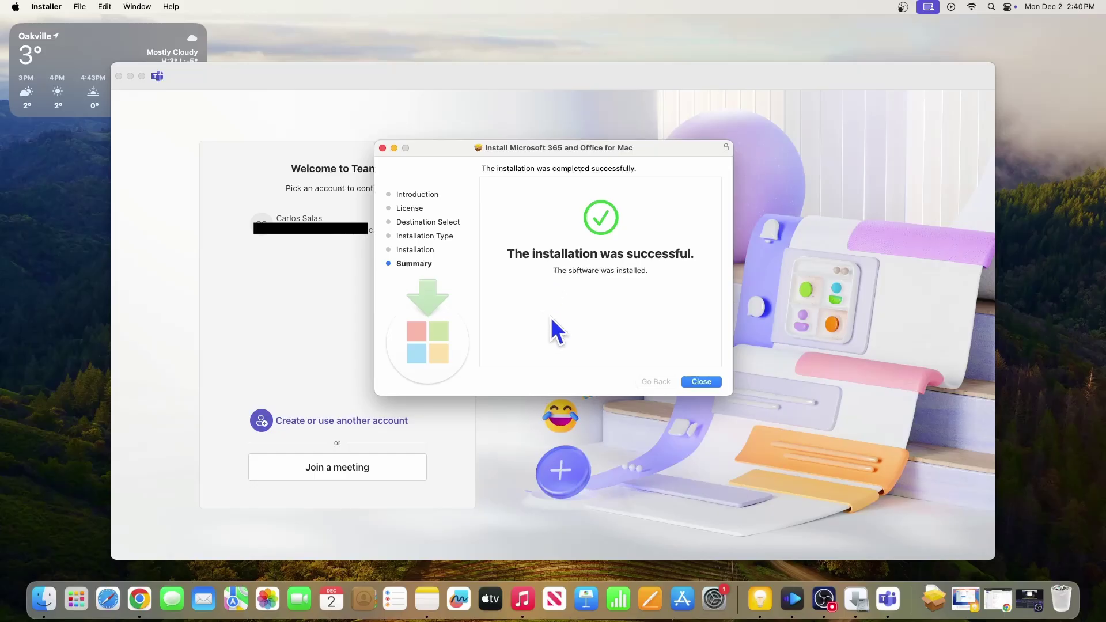
# Close the finished installer and move its package to the Trash
pyautogui.click(701, 381)
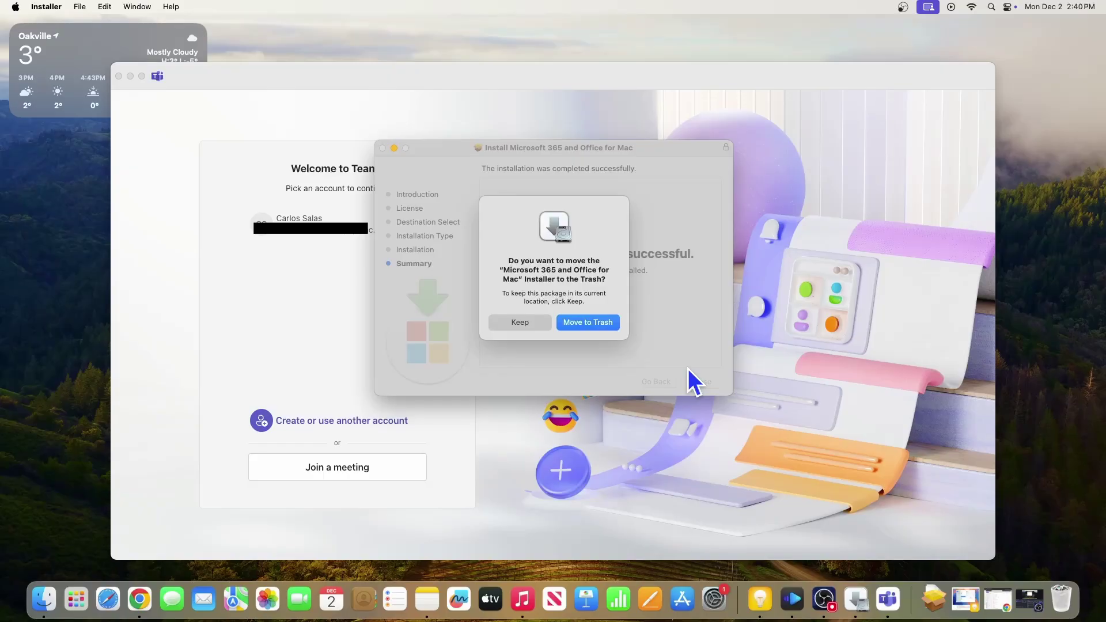
pyautogui.click(598, 323)
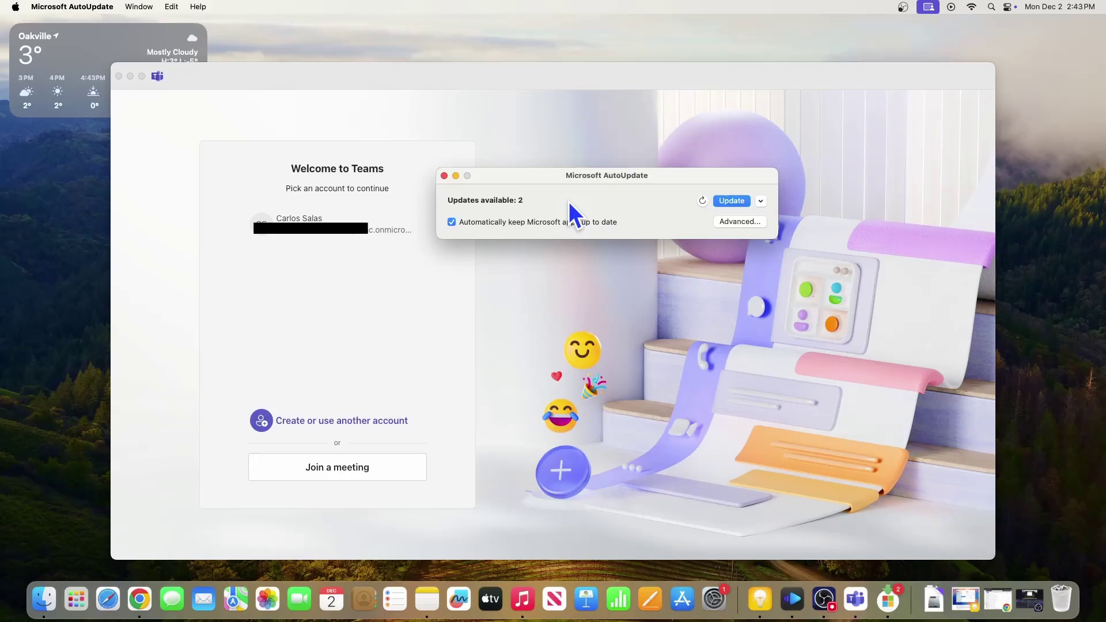
# Start installing the 2 Microsoft AutoUpdate updates, then switch to Finder
pyautogui.click(730, 202)
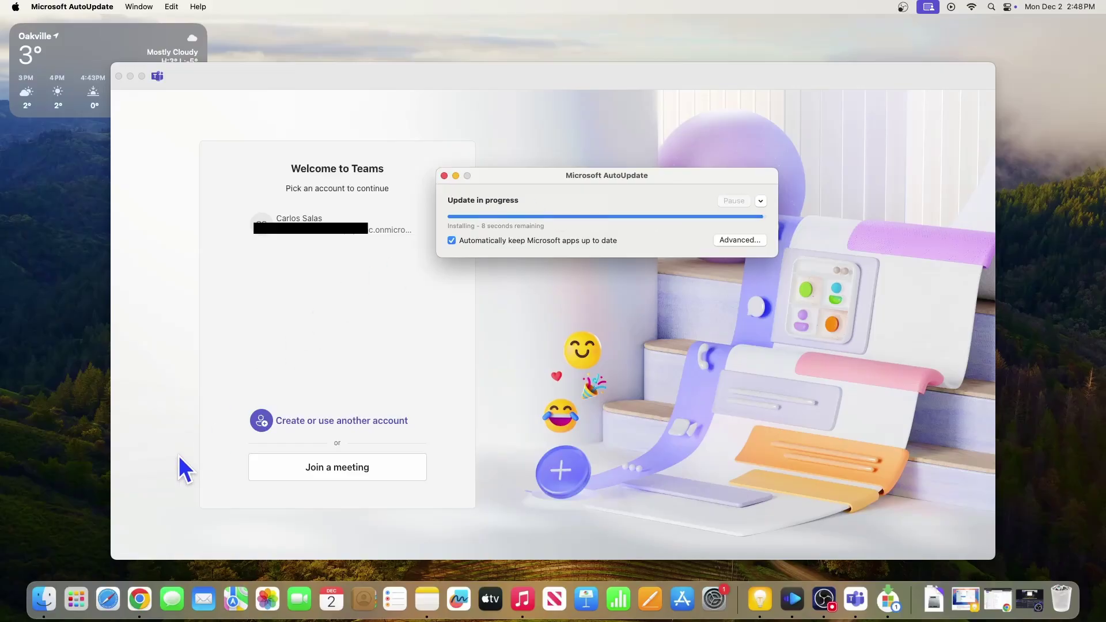
pyautogui.click(43, 598)
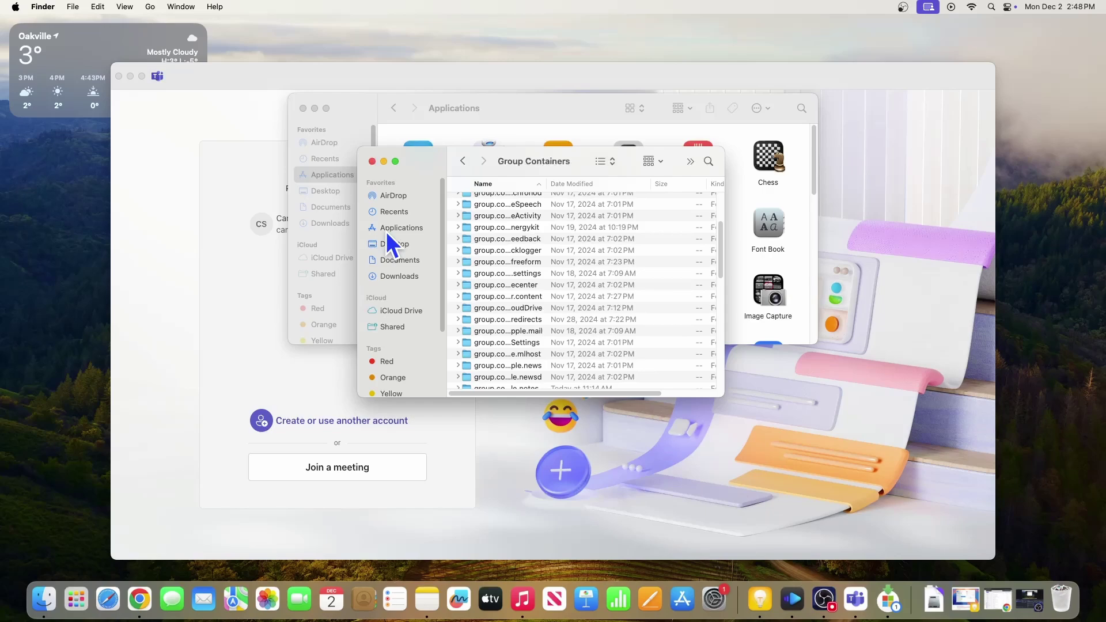
# Launch Microsoft Excel from Finder's Applications folder
pyautogui.click(397, 228)
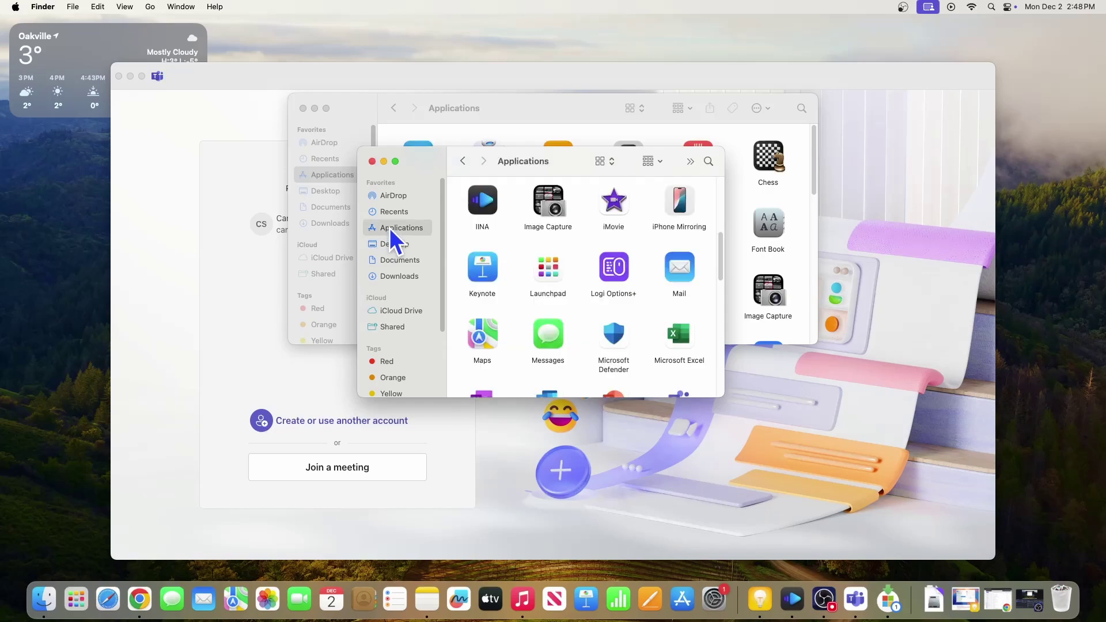
pyautogui.scroll(2, 494, 288)
pyautogui.scroll(-3, 495, 288)
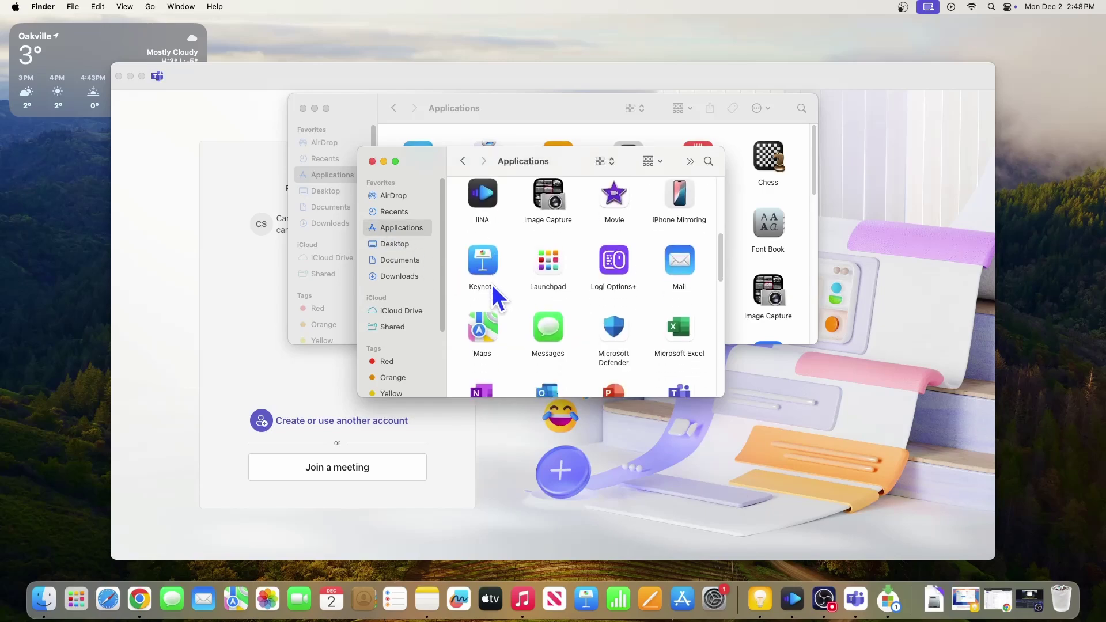
pyautogui.scroll(-2, 677, 254)
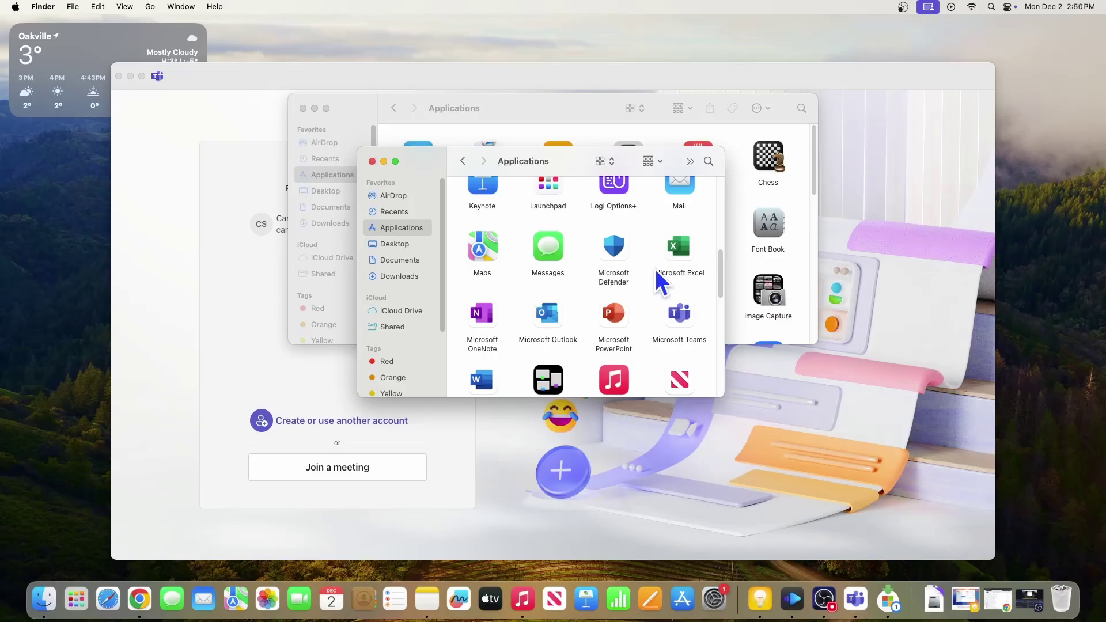
pyautogui.doubleClick(680, 254)
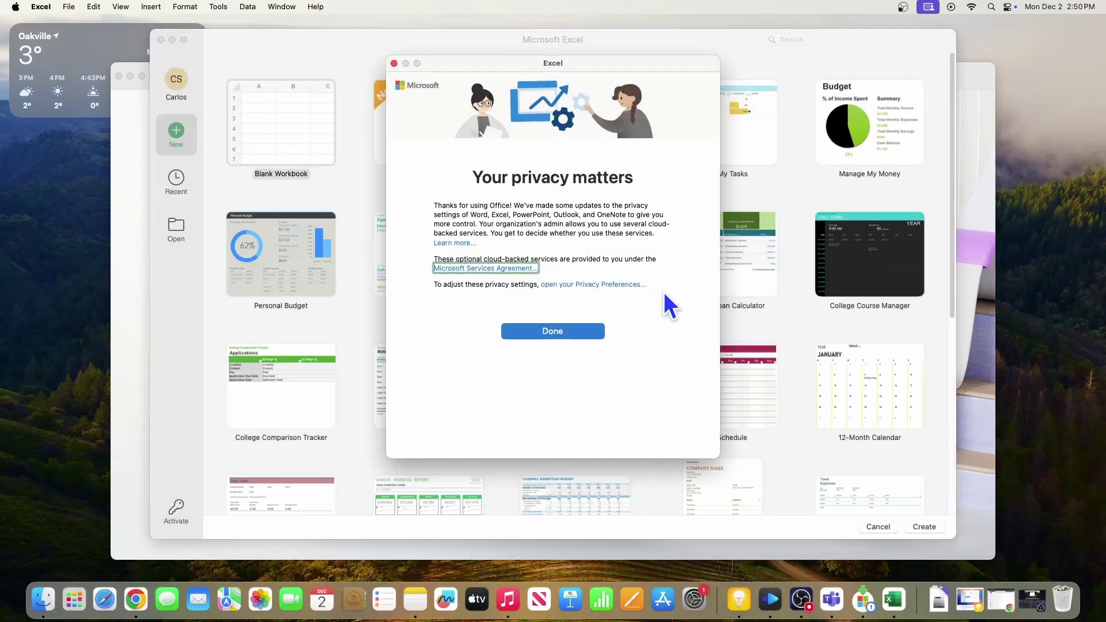
# Dismiss the privacy notice and create a blank workbook, Book1
pyautogui.click(559, 334)
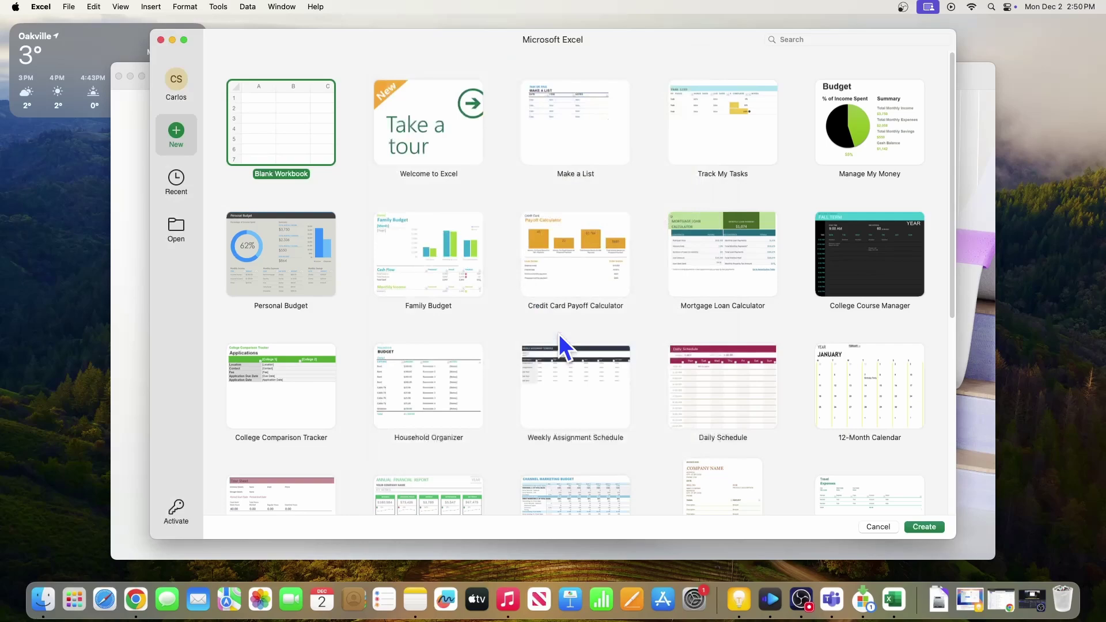
pyautogui.doubleClick(273, 128)
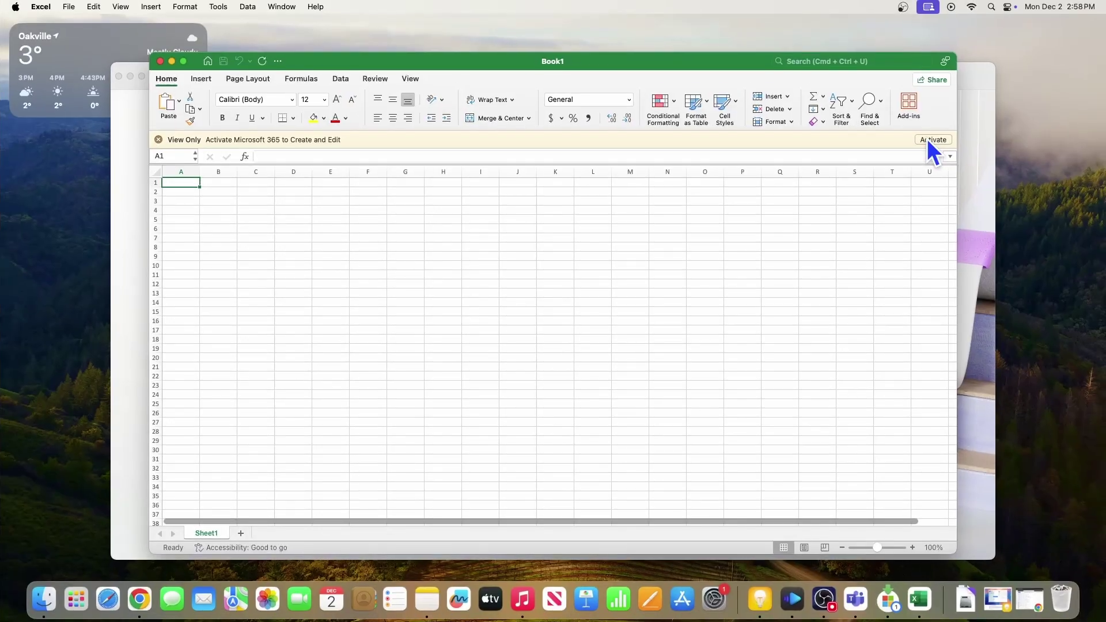
# Activate Excel from the View Only bar by signing in with the account e-mail and password
pyautogui.click(927, 140)
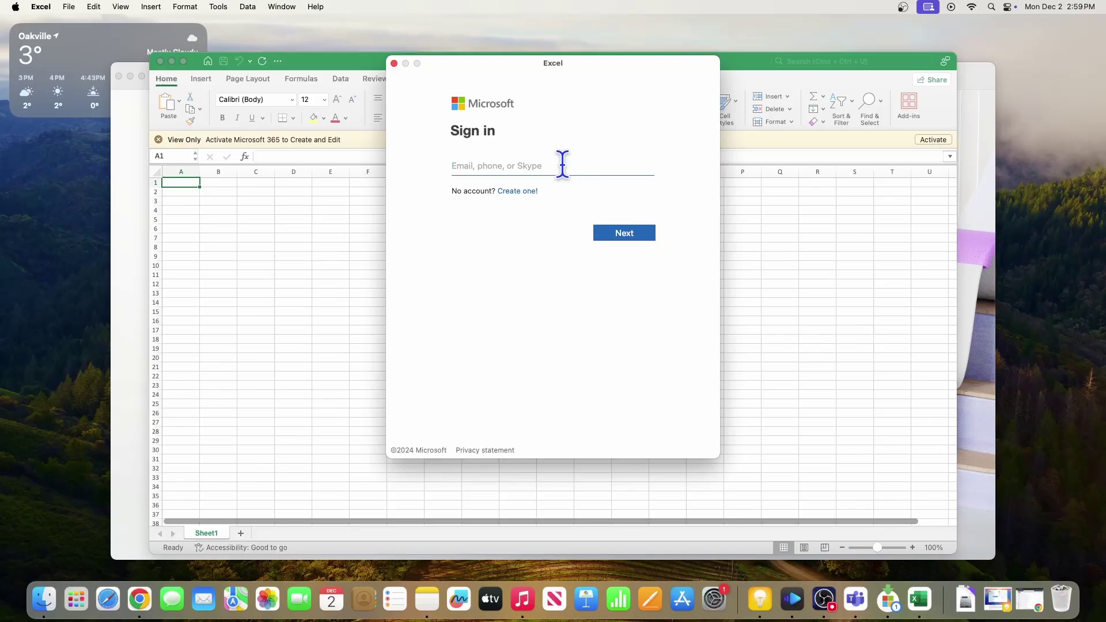
pyautogui.click(562, 164)
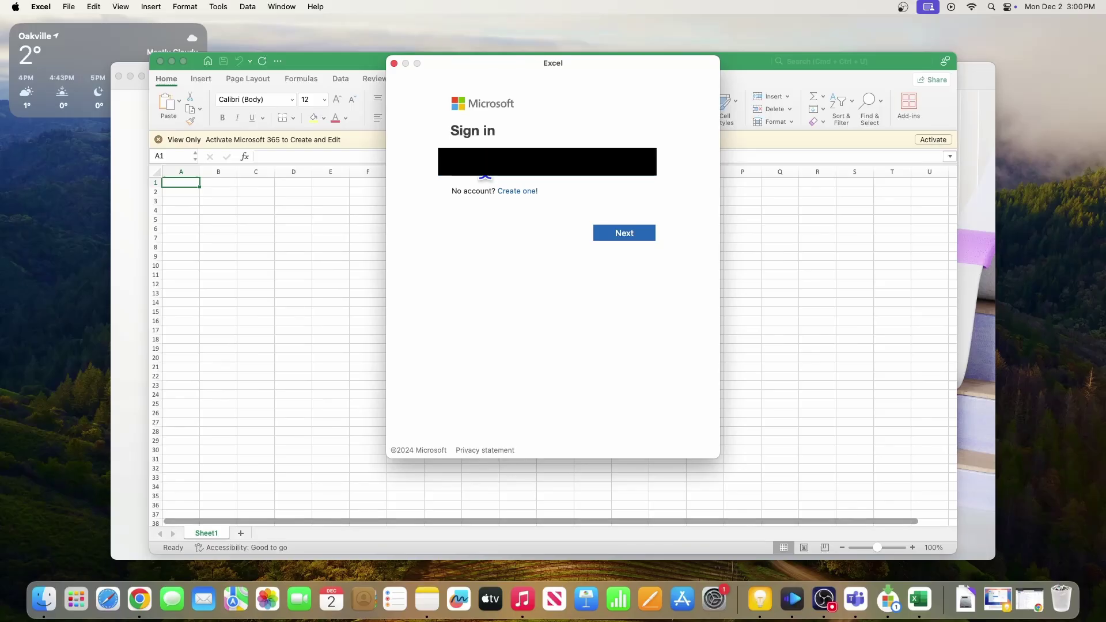
pyautogui.click(623, 234)
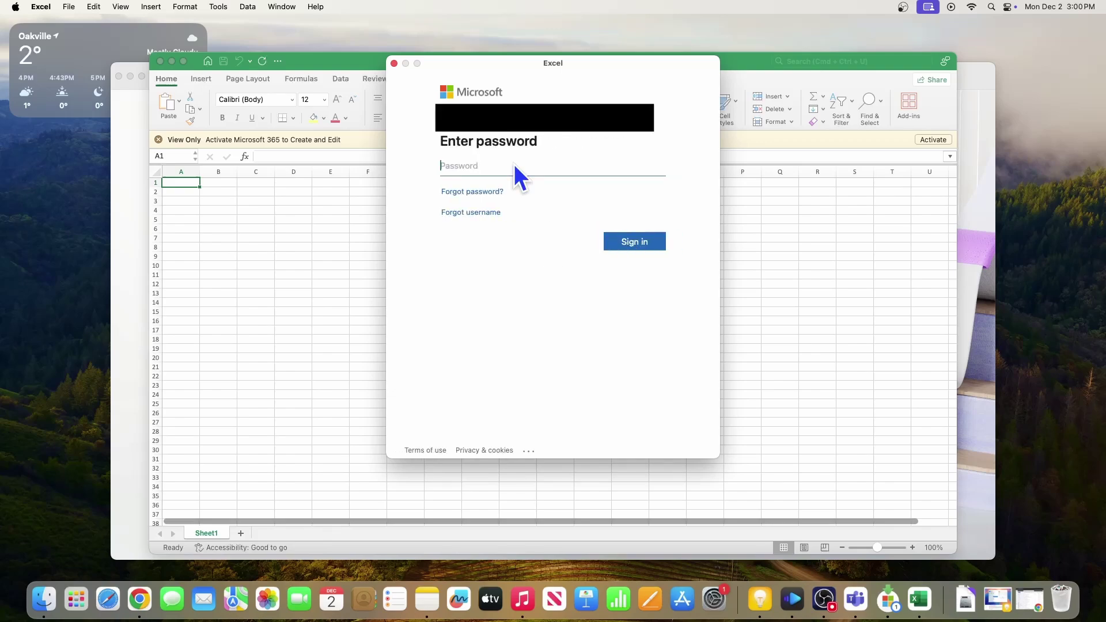
pyautogui.press('super+v')
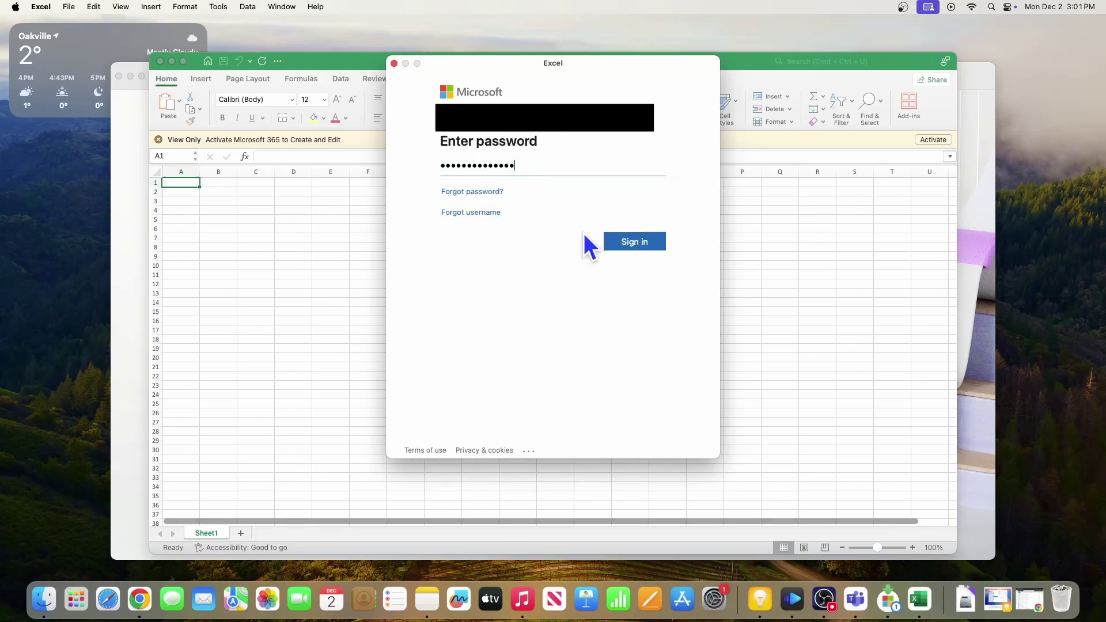
pyautogui.click(630, 243)
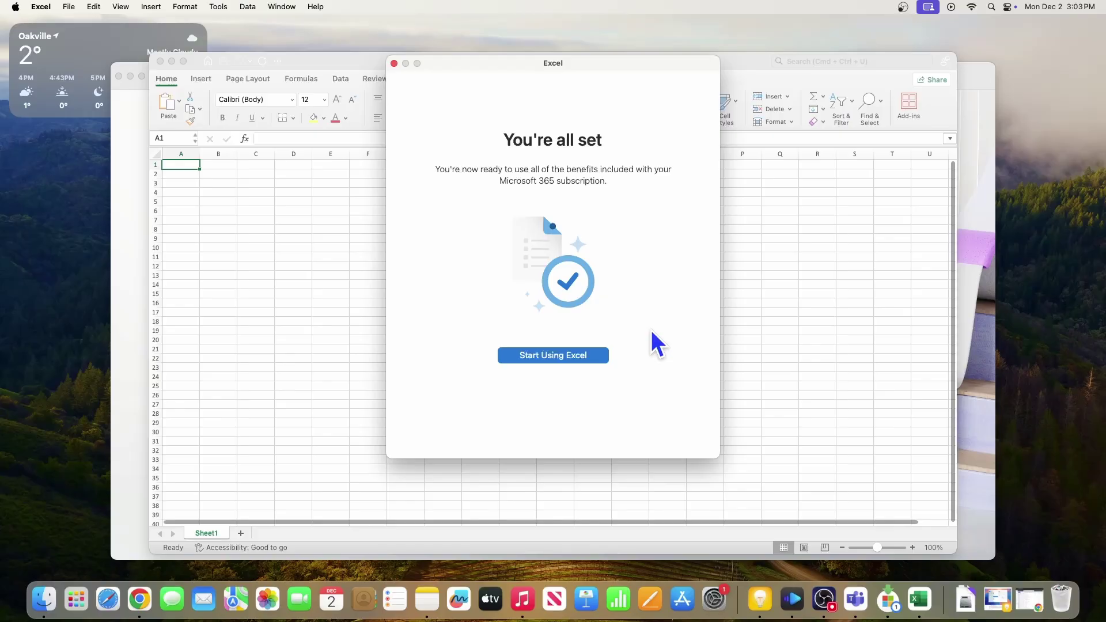
# Dismiss the 'You're all set' confirmation to reach the editable blank Book1 workbook
pyautogui.click(546, 356)
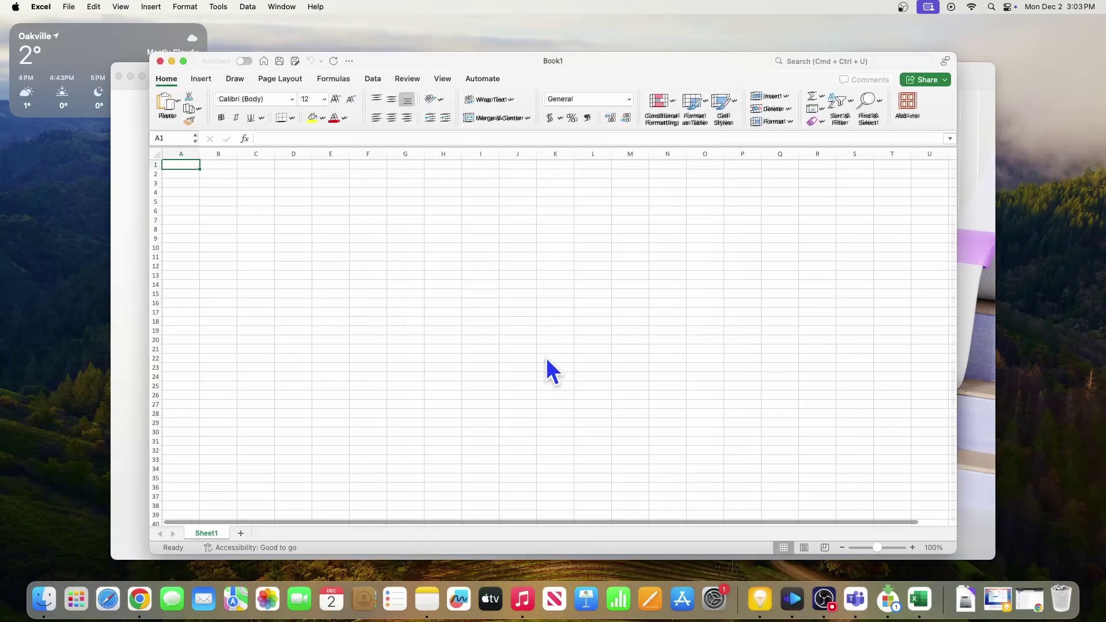